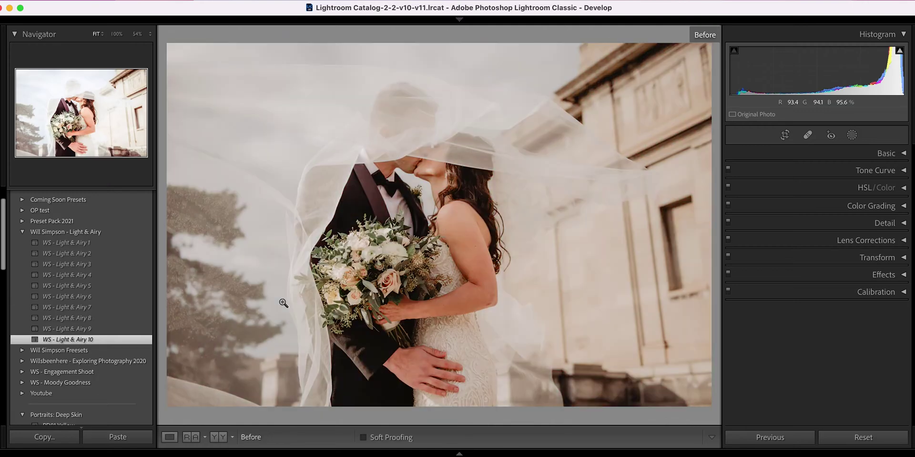
# Step: Compare the before and after versions of the wedding photos, including the veiled bride portrait
pyautogui.press('\\')
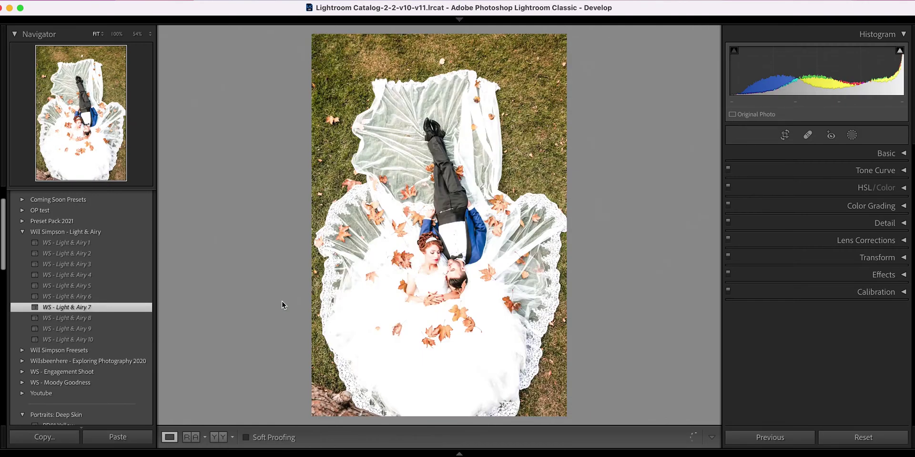
pyautogui.press('\\')
pyautogui.press('\\')
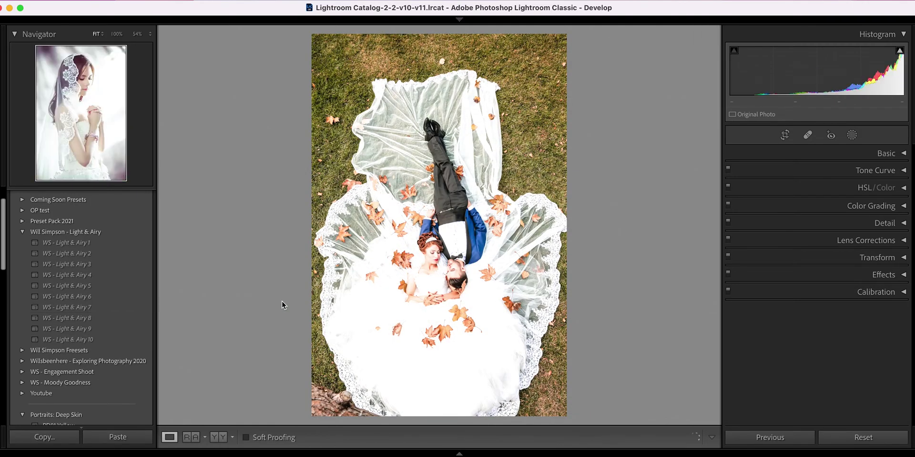
pyautogui.press('\\')
pyautogui.press('\\')
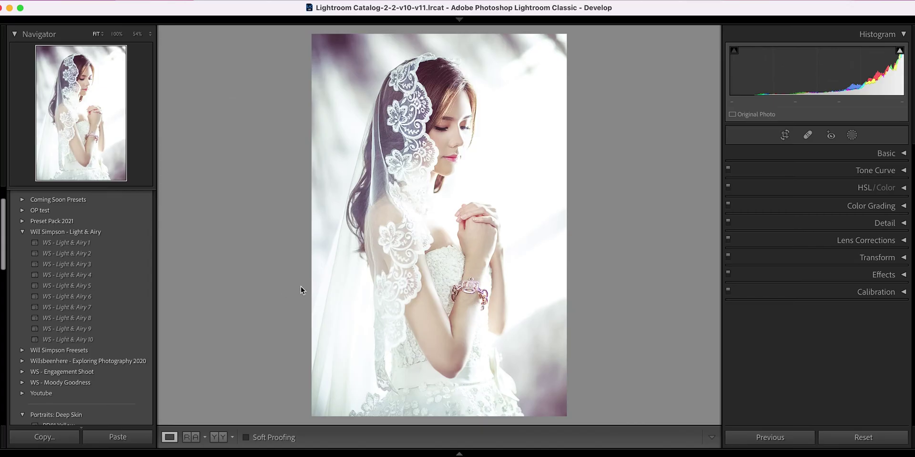
pyautogui.press('\\')
pyautogui.press('\\')
# Step: Reset the veiled bride portrait's edits and set its white balance to Temp -7 and Tint +6
pyautogui.click(865, 436)
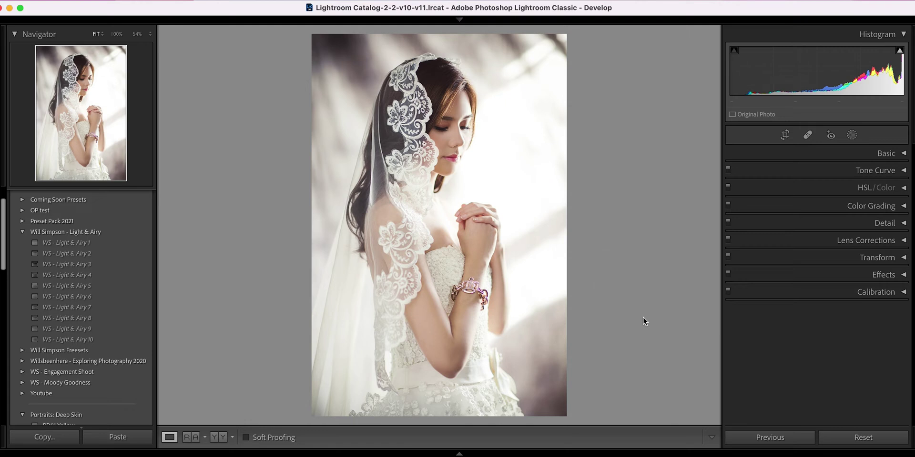
pyautogui.click(887, 154)
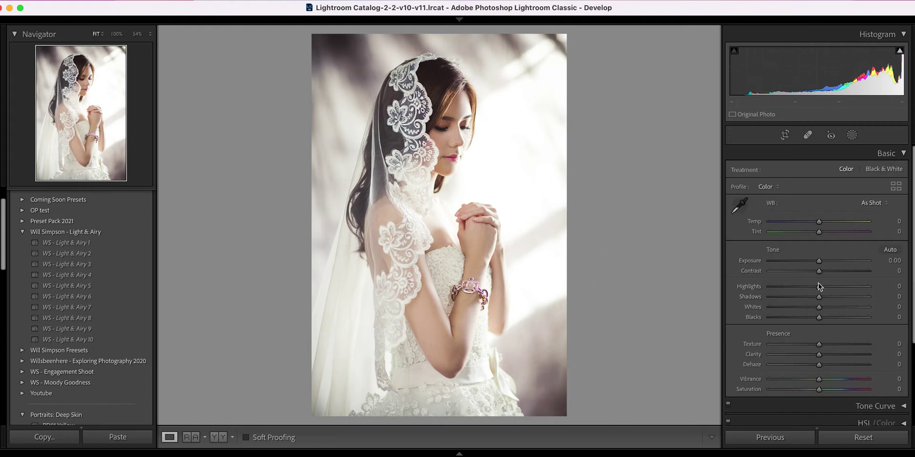
pyautogui.moveTo(820, 222); pyautogui.dragTo(816, 222)
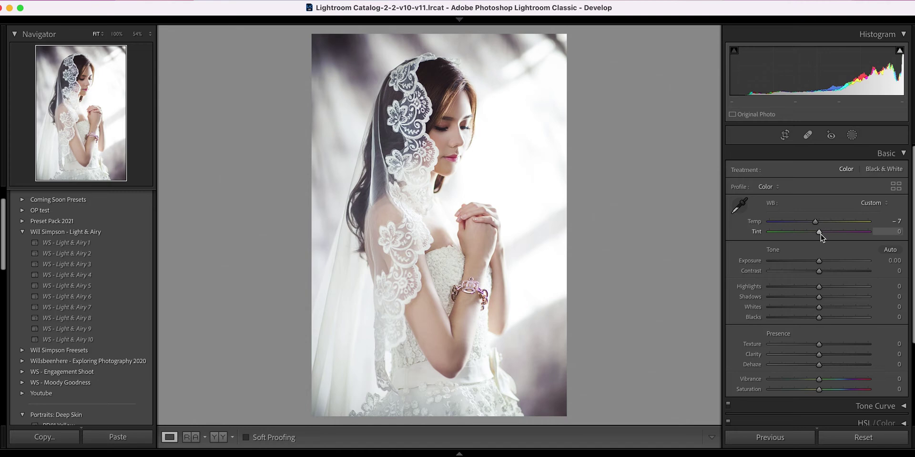
pyautogui.moveTo(819, 232); pyautogui.dragTo(822, 237)
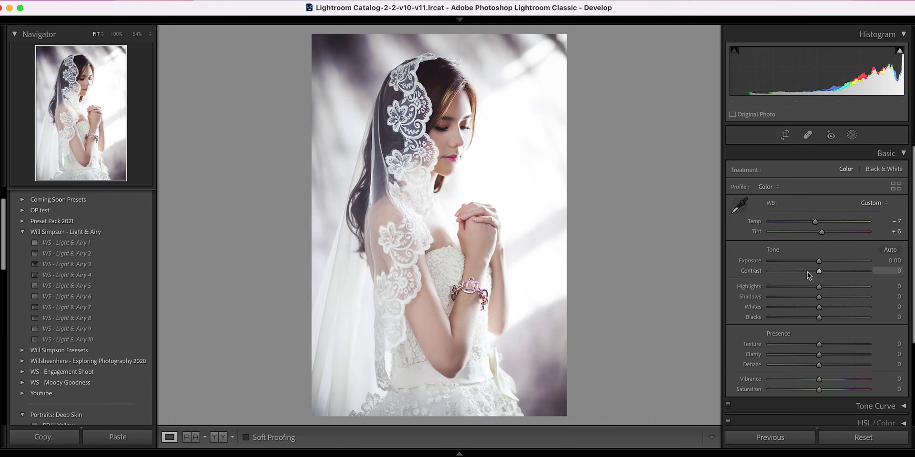
# Step: Brighten the portrait with Exposure +0.70 and set Contrast to +35, comparing it with the original in between
pyautogui.moveTo(819, 261); pyautogui.dragTo(826, 266)
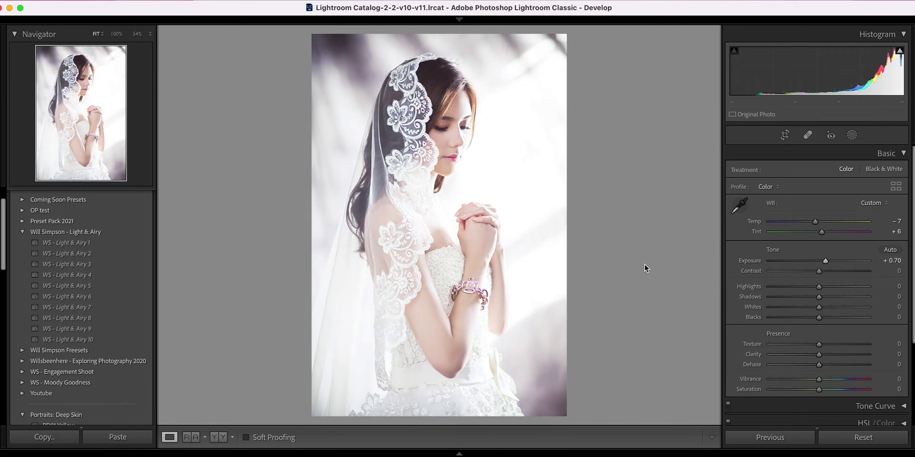
pyautogui.press('\\')
pyautogui.press('\\')
pyautogui.moveTo(819, 271); pyautogui.dragTo(836, 271)
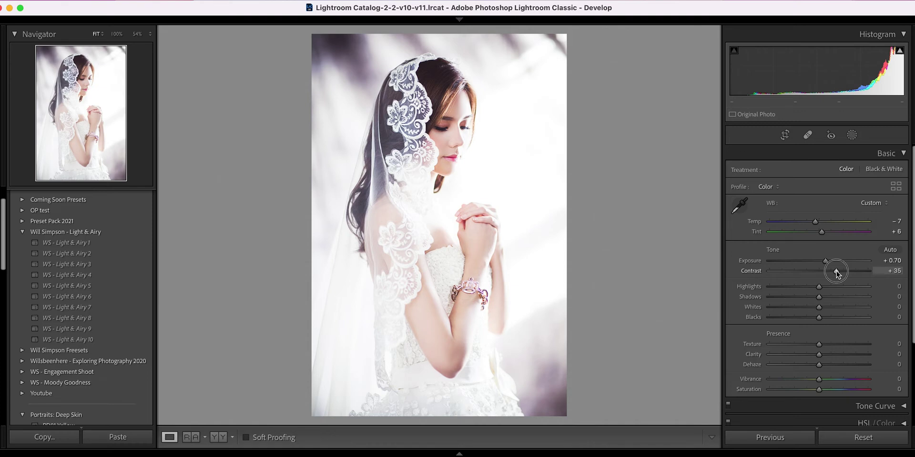
# Step: Set Highlights to -32 and Shadows to +45 to balance the portrait's tones
pyautogui.scroll(-1, 840, 286)
pyautogui.scroll(1, 841, 288)
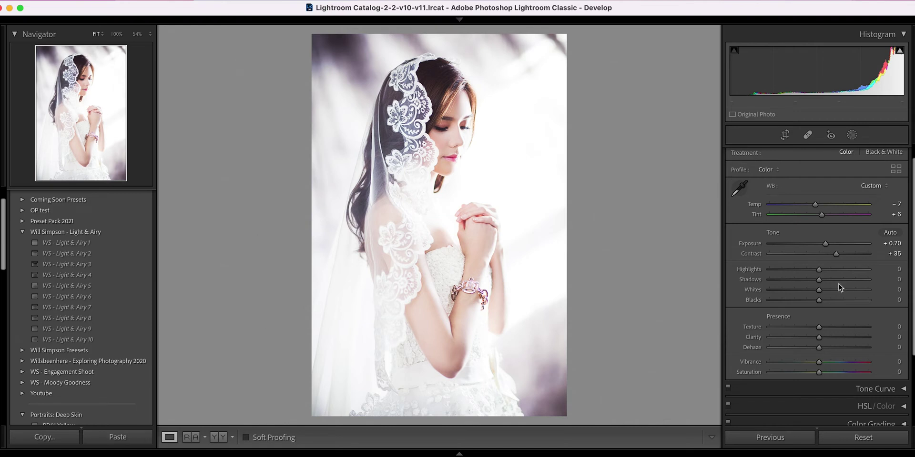
pyautogui.moveTo(819, 270); pyautogui.dragTo(803, 272)
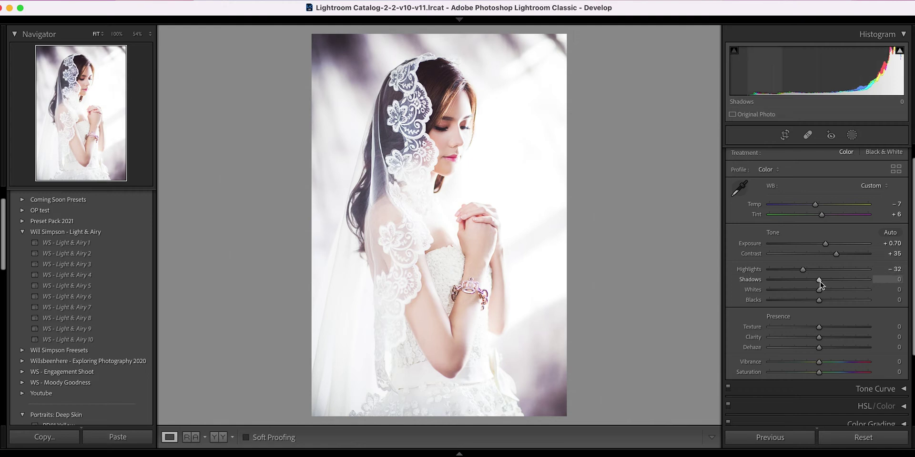
pyautogui.moveTo(819, 280); pyautogui.dragTo(834, 282)
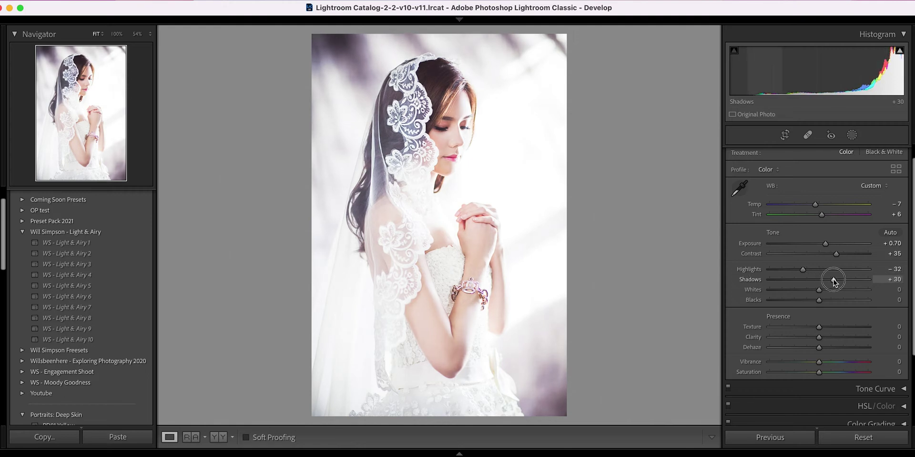
pyautogui.moveTo(834, 282); pyautogui.dragTo(841, 282)
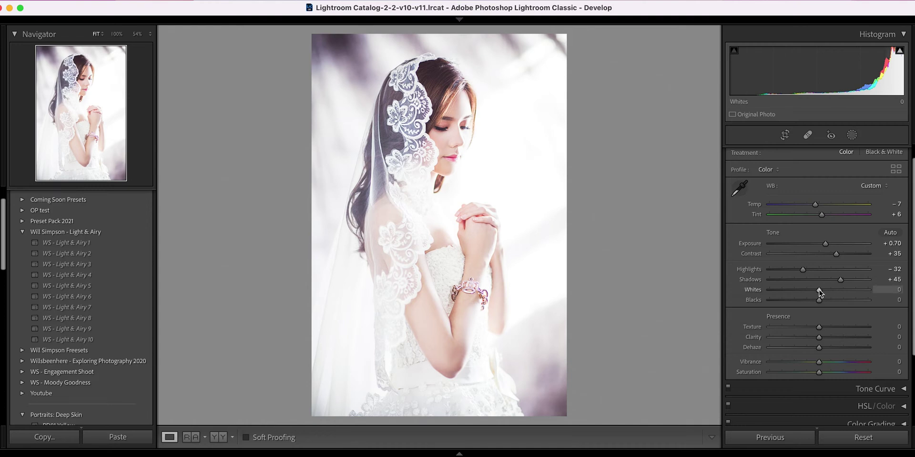
# Step: Set Whites to -15 and Blacks to +30, and compare the portrait with its original version
pyautogui.moveTo(819, 292); pyautogui.dragTo(837, 291)
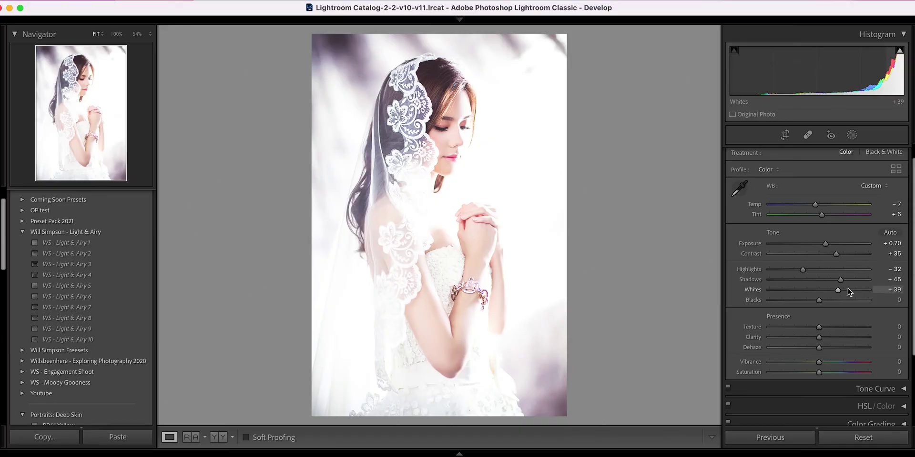
pyautogui.moveTo(837, 290); pyautogui.dragTo(830, 291)
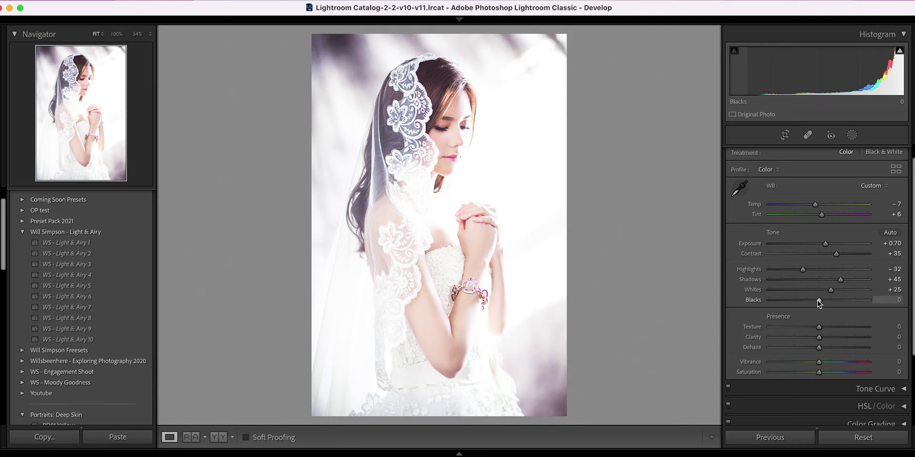
pyautogui.moveTo(816, 300); pyautogui.dragTo(832, 303)
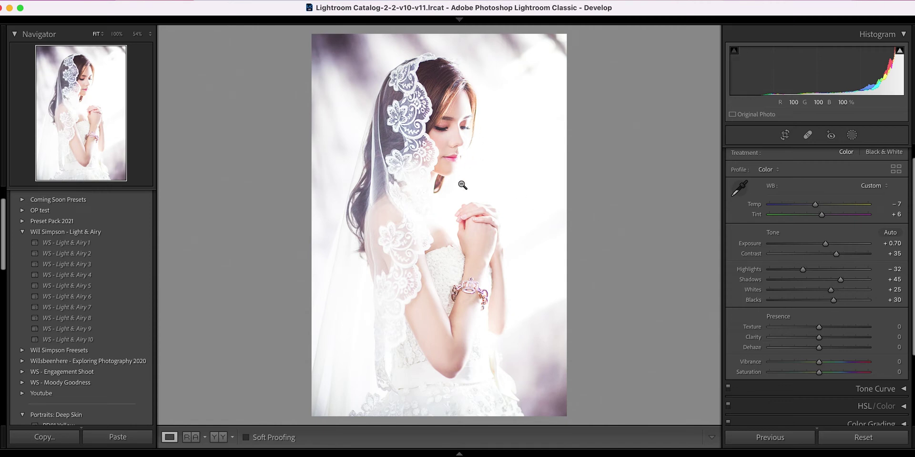
pyautogui.moveTo(832, 291); pyautogui.dragTo(812, 292)
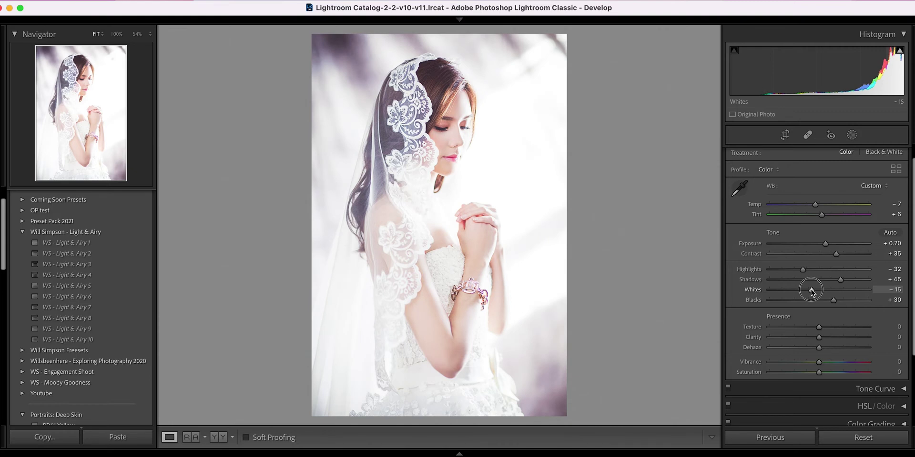
pyautogui.press('\\')
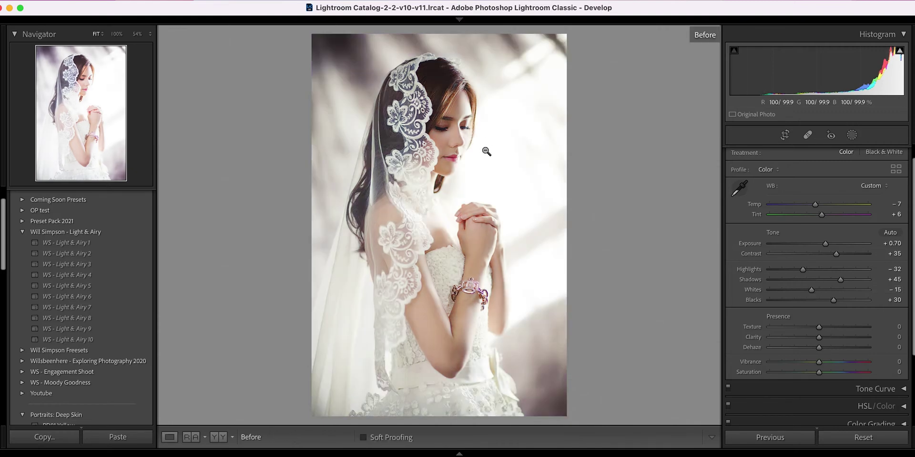
pyautogui.press('\\')
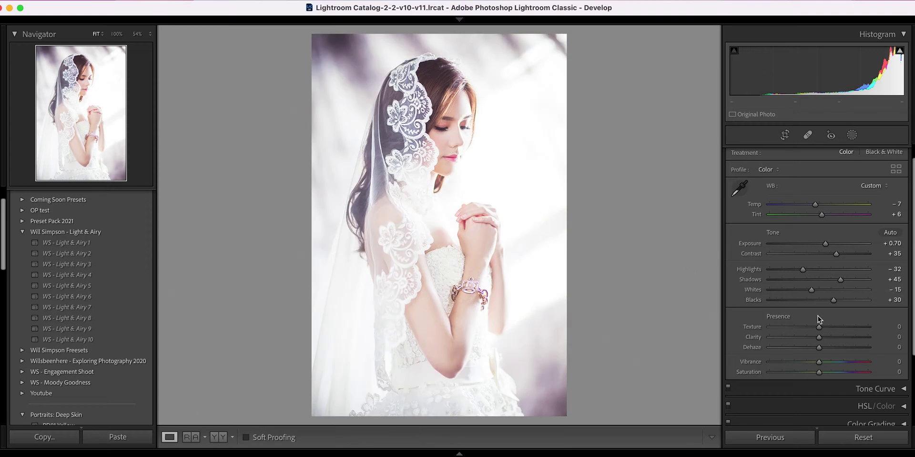
# Step: Set Clarity to +4 and Vibrance to +15, finishing the basic adjustments
pyautogui.scroll(-2, 817, 318)
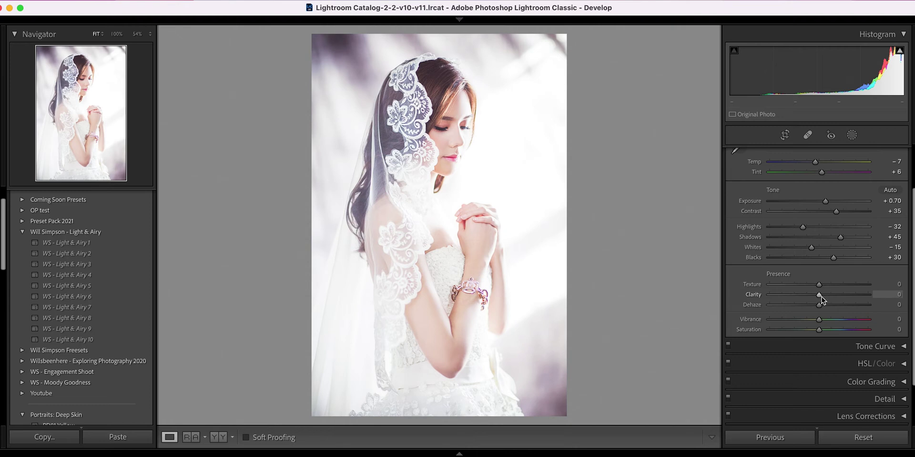
pyautogui.scroll(1, 831, 298)
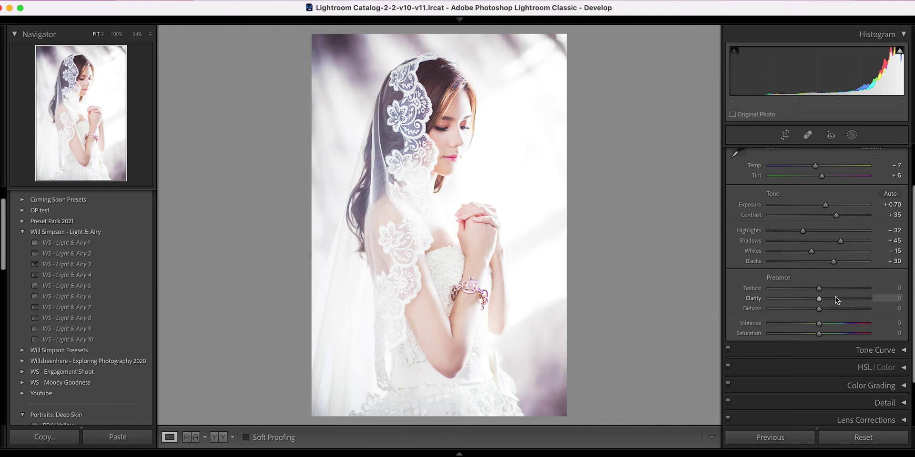
pyautogui.moveTo(815, 301); pyautogui.dragTo(822, 302)
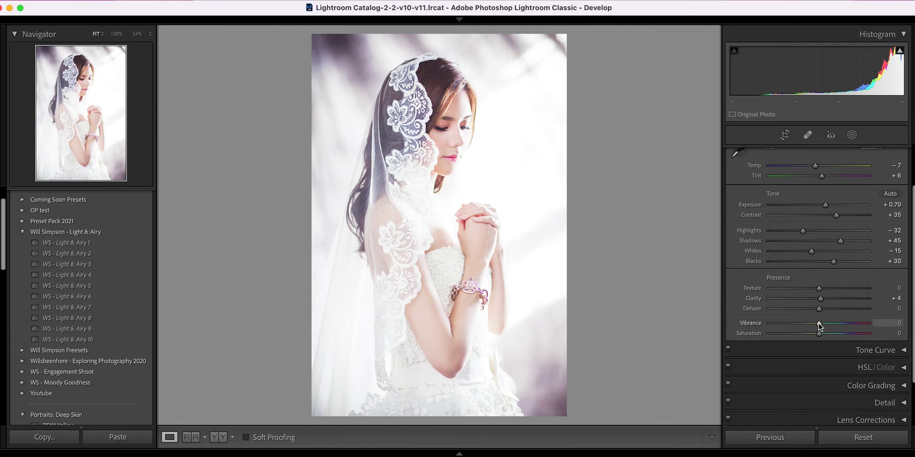
pyautogui.moveTo(818, 324); pyautogui.dragTo(826, 326)
pyautogui.scroll(3, 856, 238)
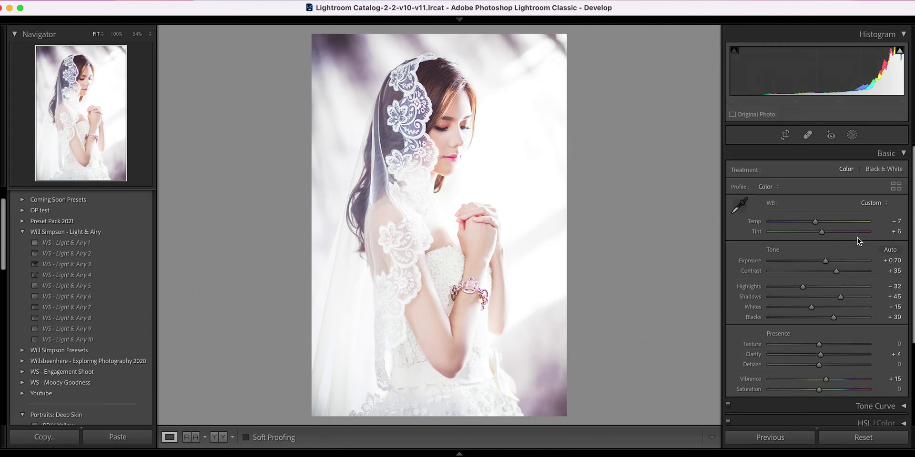
pyautogui.click(901, 160)
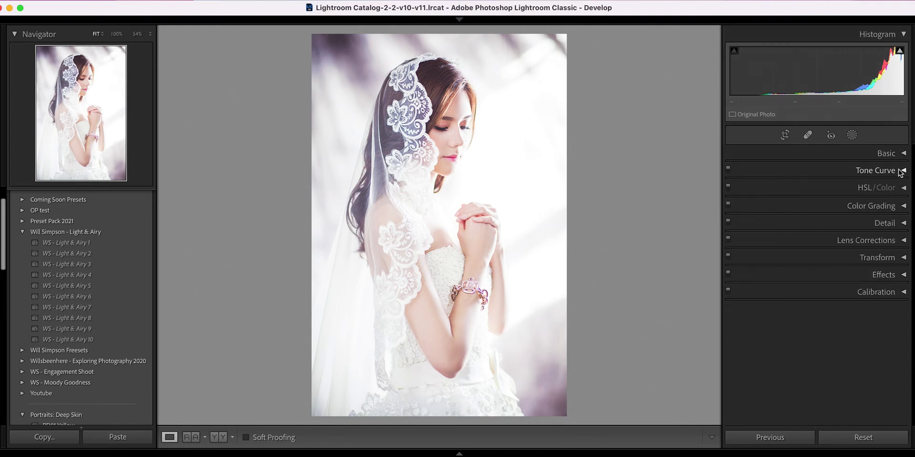
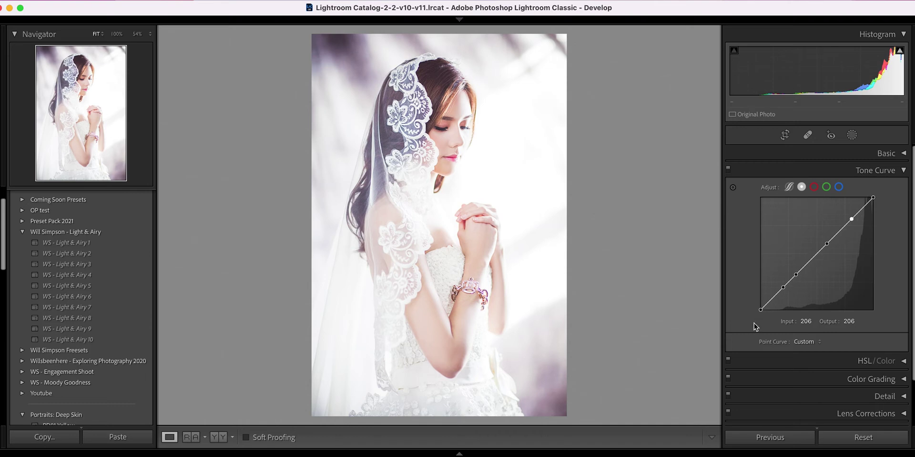
# Step: Shape the RGB point curve with its four inner points, lowering the highlight point to input 209, output 200
pyautogui.moveTo(783, 287); pyautogui.dragTo(783, 289)
pyautogui.moveTo(795, 275); pyautogui.dragTo(796, 274)
pyautogui.moveTo(827, 244); pyautogui.dragTo(828, 247)
pyautogui.moveTo(851, 220); pyautogui.dragTo(854, 224)
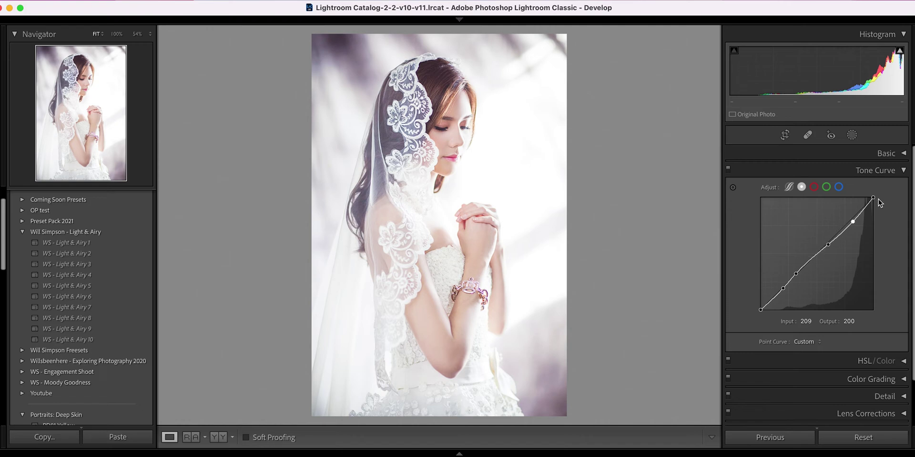
# Step: Add two points to the green channel curve, with shadows at input 57, output 53 and midtones at about input 114, output 115
pyautogui.click(827, 188)
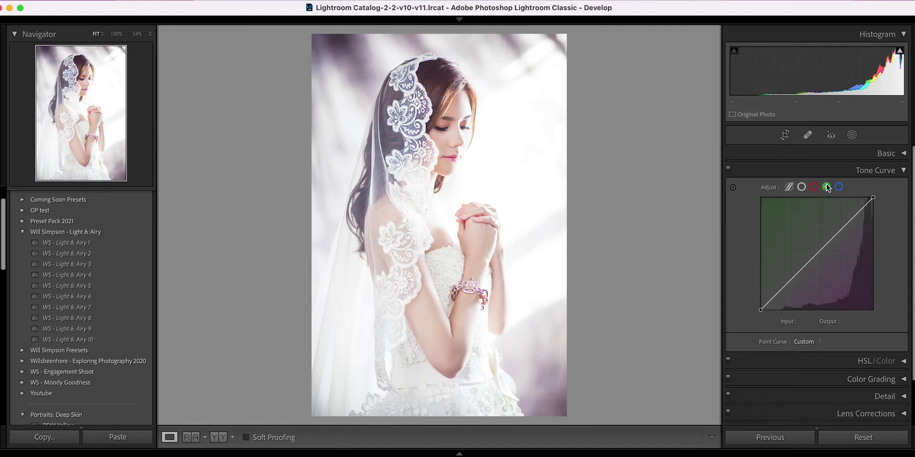
pyautogui.click(785, 287)
pyautogui.click(811, 261)
pyautogui.click(786, 285)
pyautogui.moveTo(787, 286); pyautogui.dragTo(787, 290)
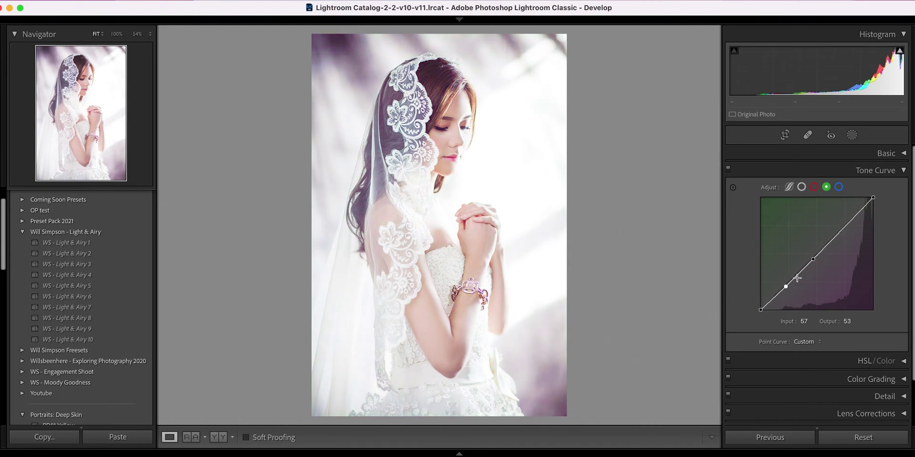
pyautogui.moveTo(812, 259); pyautogui.dragTo(813, 263)
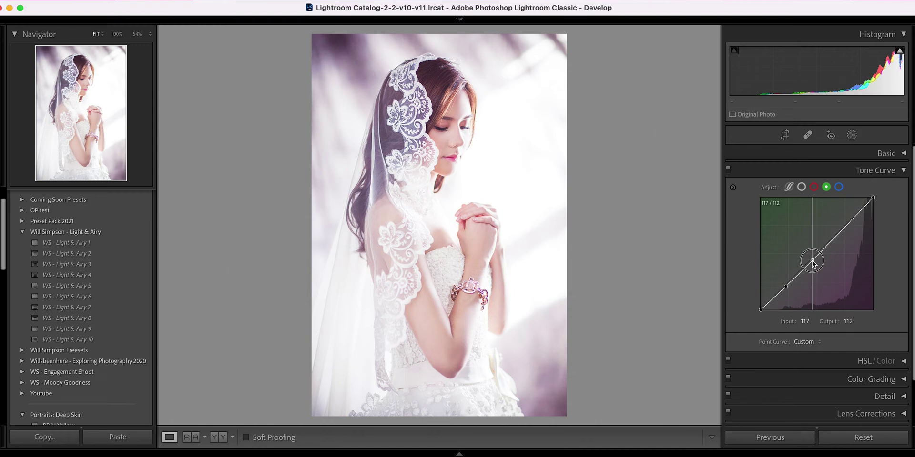
pyautogui.moveTo(812, 262); pyautogui.dragTo(811, 261)
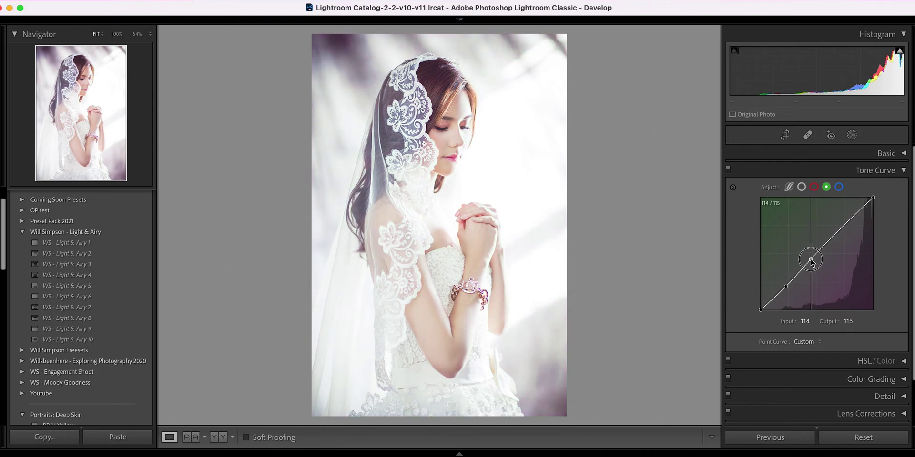
pyautogui.moveTo(811, 262); pyautogui.dragTo(811, 261)
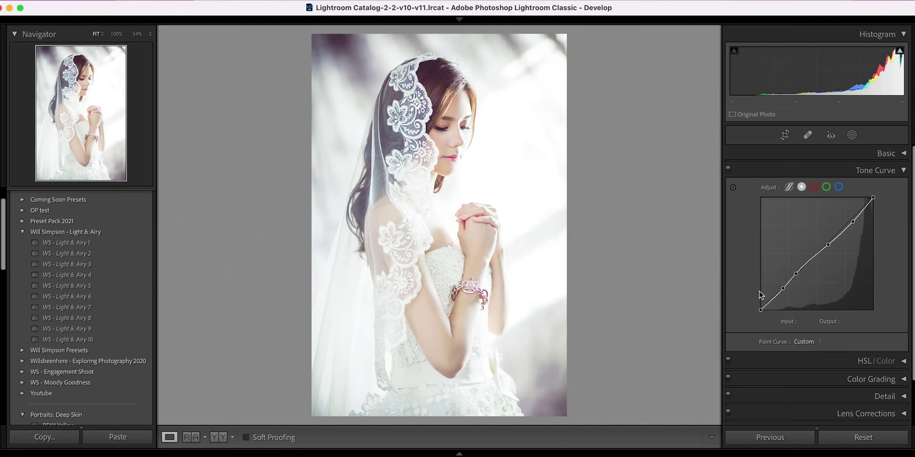
# Step: Adjust the black point of the RGB curve and compare the portrait with its original version
pyautogui.moveTo(759, 314); pyautogui.dragTo(749, 305)
pyautogui.press('\\')
pyautogui.press('\\')
pyautogui.click(903, 171)
# Step: Shift the Green hue to a higher value and reduce the Yellow and Green saturation in the HSL adjustments
pyautogui.click(904, 188)
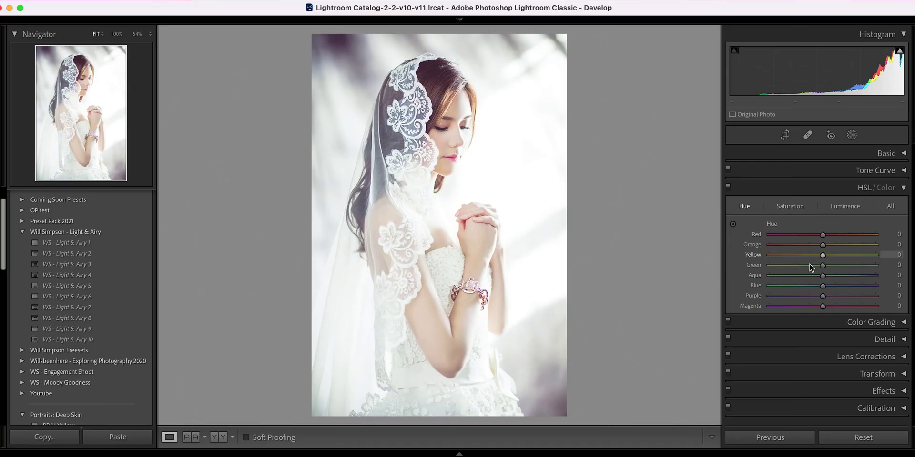
pyautogui.moveTo(822, 266); pyautogui.dragTo(832, 268)
pyautogui.click(791, 207)
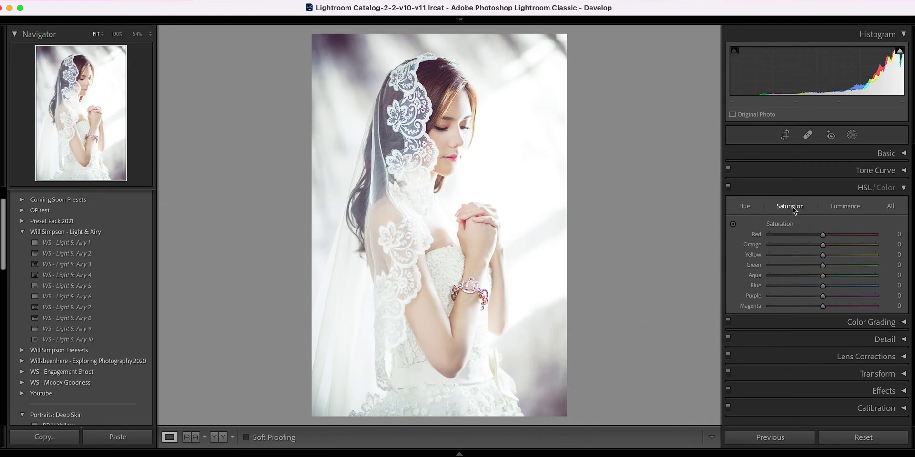
pyautogui.moveTo(822, 245); pyautogui.dragTo(801, 258)
pyautogui.moveTo(824, 269); pyautogui.dragTo(814, 269)
# Step: Raise the Green luminance to finish the HSL adjustments
pyautogui.click(846, 210)
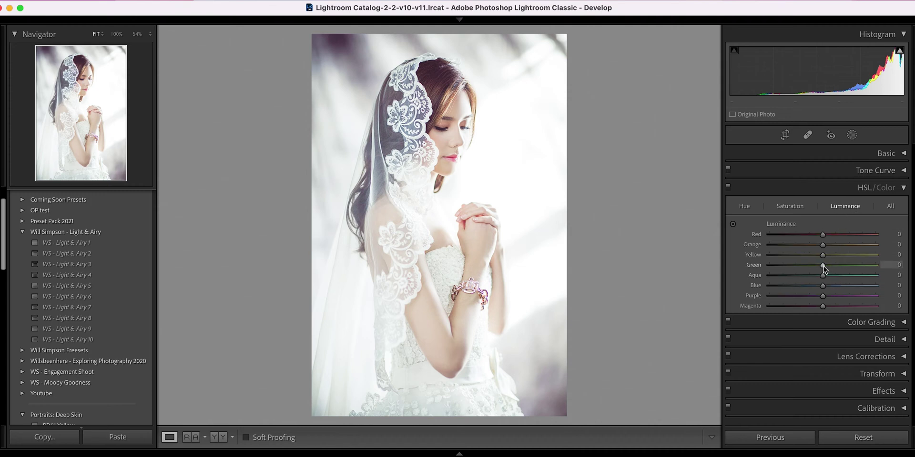
pyautogui.moveTo(824, 269); pyautogui.dragTo(837, 270)
pyautogui.click(903, 189)
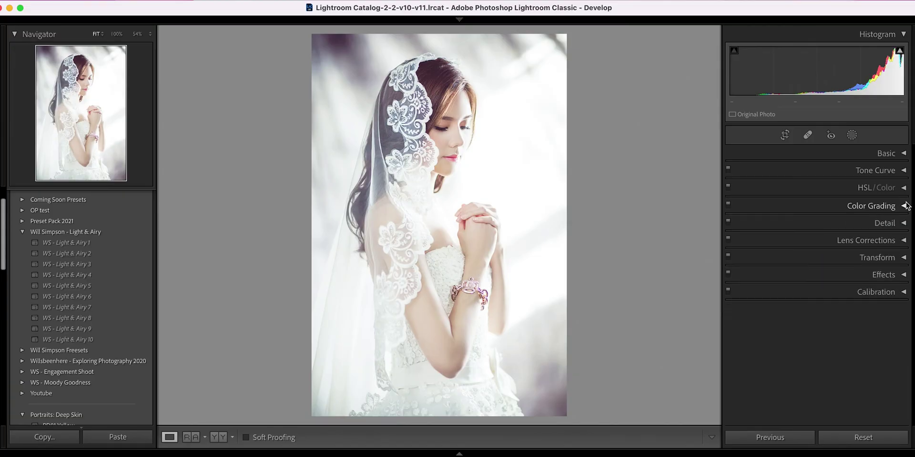
# Step: Open the Shadows colour wheel in Color Grading and its hue value for editing
pyautogui.click(901, 205)
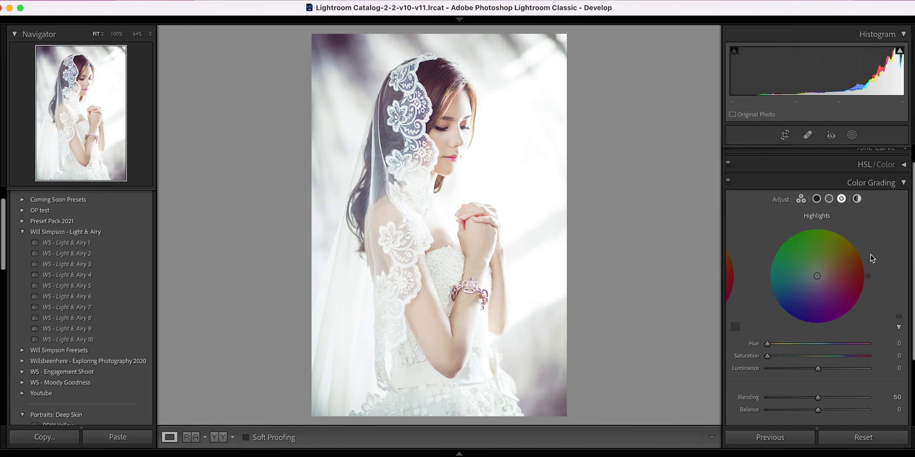
pyautogui.click(816, 199)
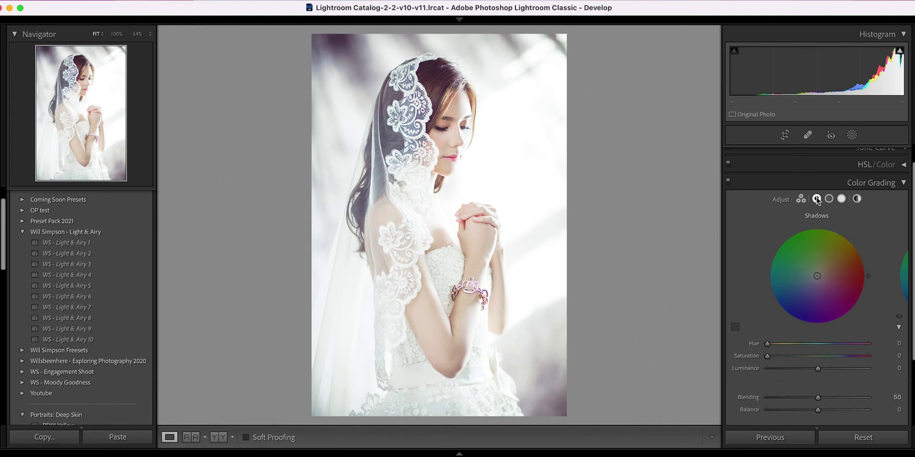
pyautogui.scroll(-1, 817, 247)
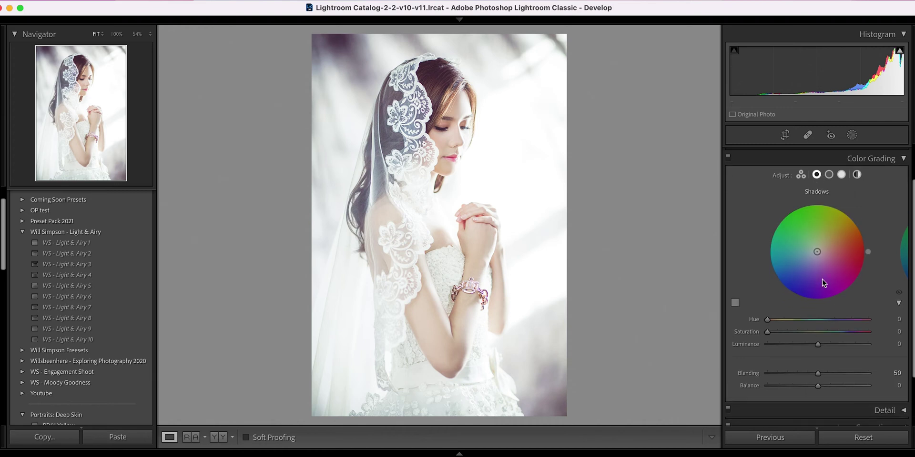
pyautogui.click(898, 320)
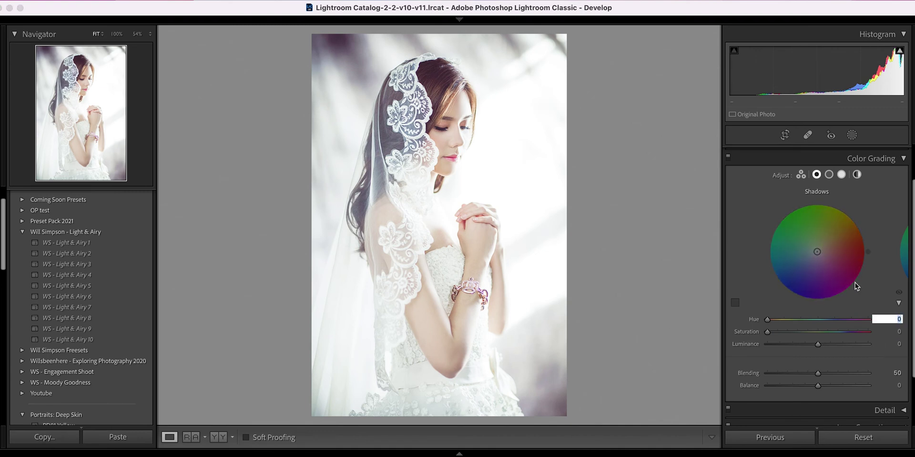
# Step: Try a teal shadow tint at hue 164 and saturation 51, and compare the portrait with and without colour grading
pyautogui.moveTo(816, 252); pyautogui.dragTo(795, 248)
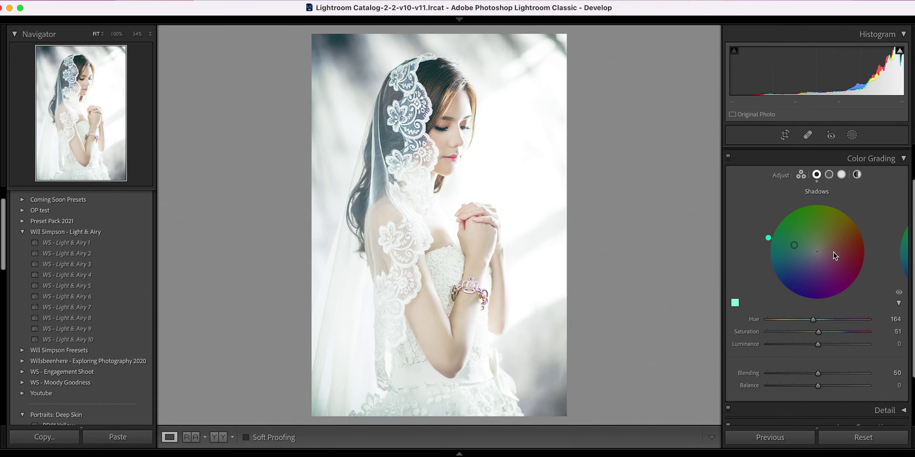
pyautogui.click(727, 157)
pyautogui.click(727, 157)
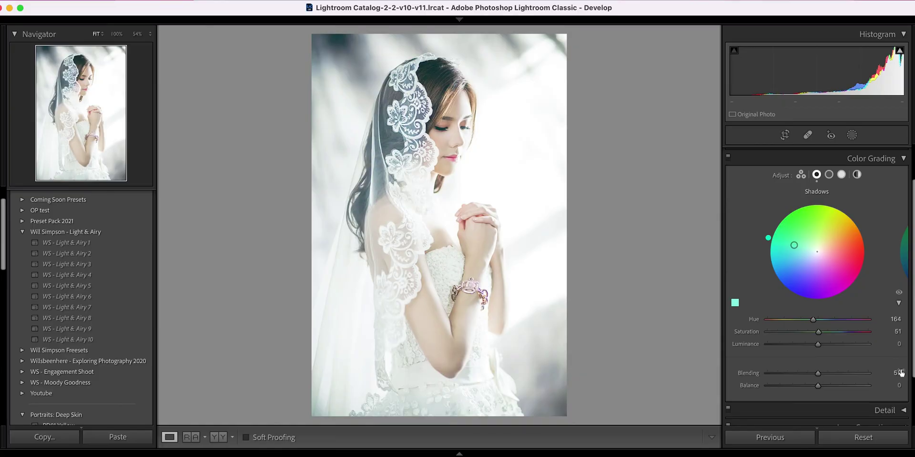
# Step: Set the Shadows colour grading to hue 36 and saturation 13
pyautogui.click(896, 319)
pyautogui.write('36')
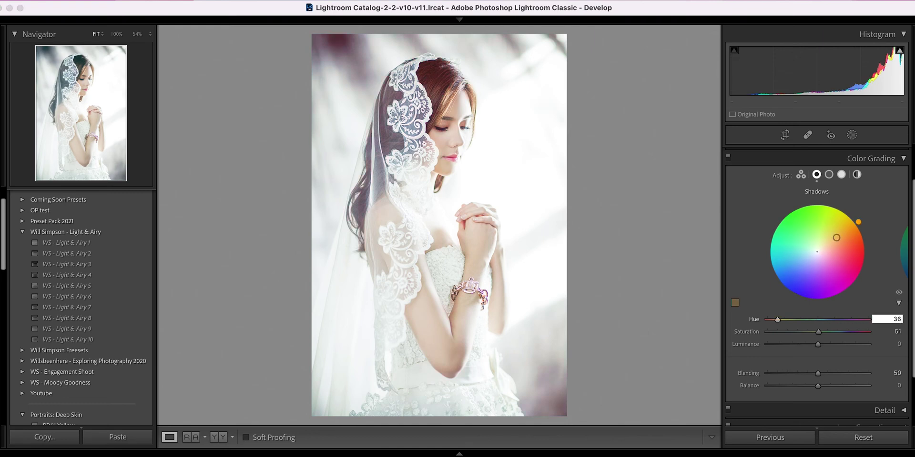
pyautogui.click(896, 345)
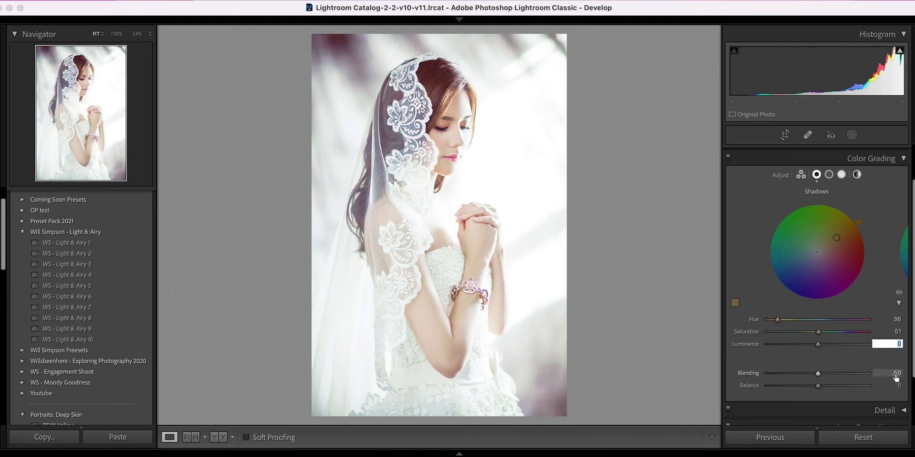
pyautogui.click(896, 331)
pyautogui.write('13')
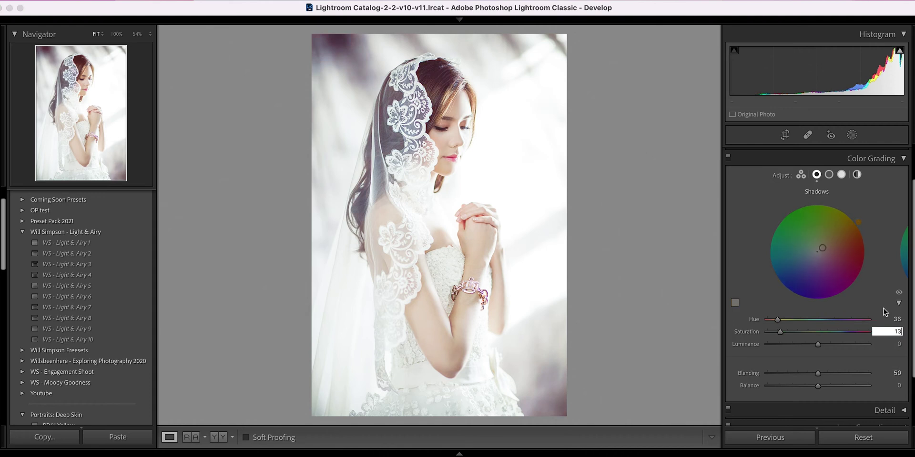
# Step: Try a Shadows hue of 312 in the colour grading and return it to 36
pyautogui.click(891, 319)
pyautogui.write('312')
pyautogui.press('Return')
pyautogui.click(891, 319)
pyautogui.write('36')
pyautogui.press('Return')
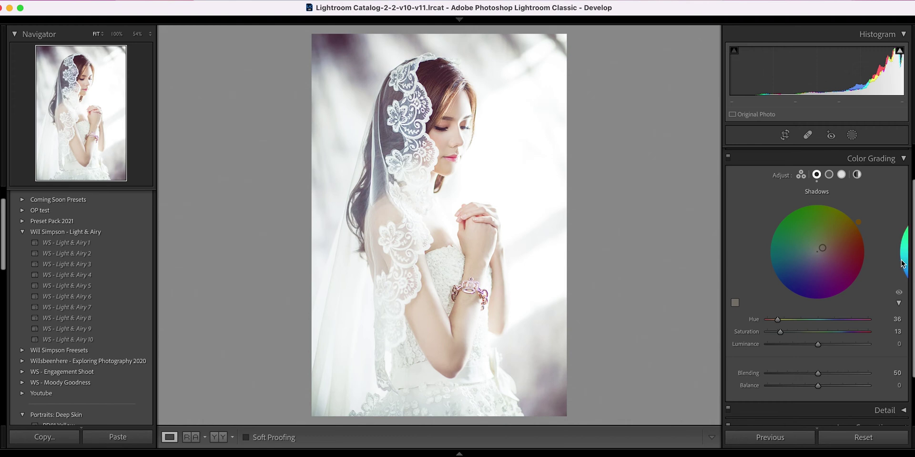
# Step: Set the Midtones colour grading to hue 337 and saturation 4
pyautogui.click(829, 175)
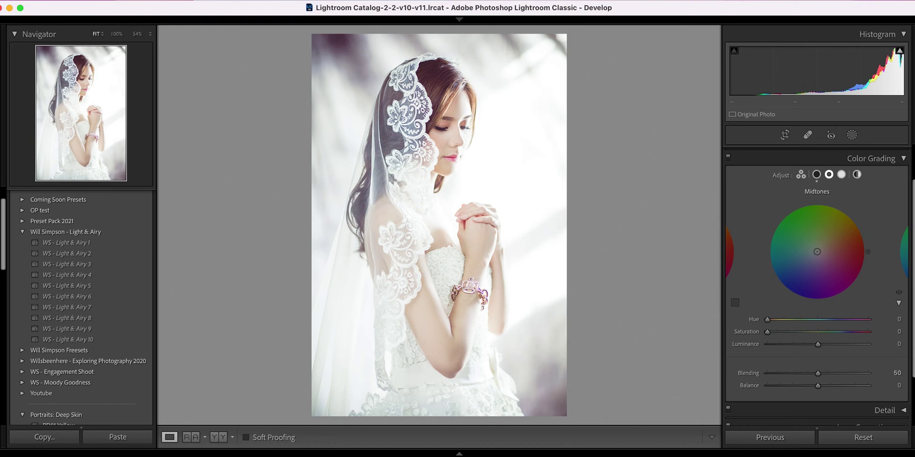
pyautogui.click(898, 318)
pyautogui.write('337')
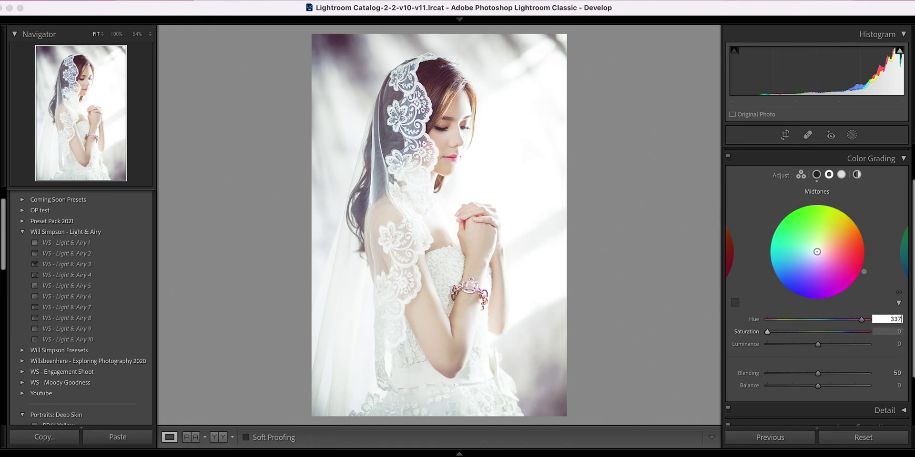
pyautogui.click(900, 332)
pyautogui.write('4')
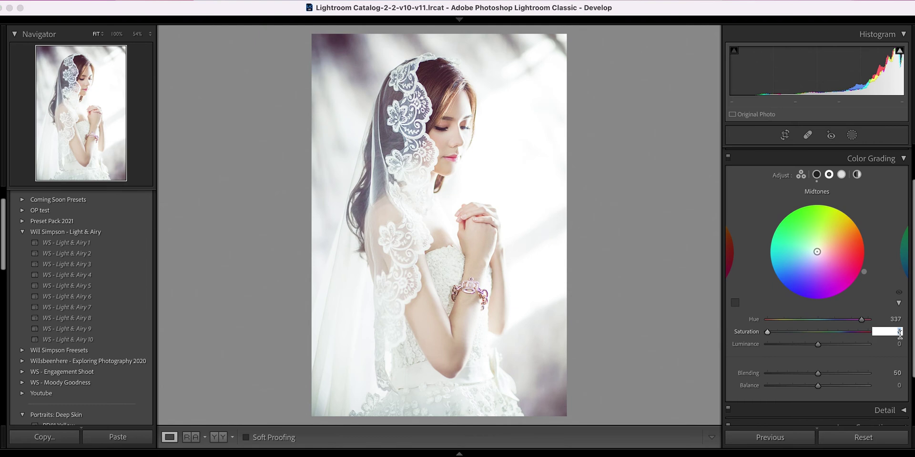
pyautogui.press('Return')
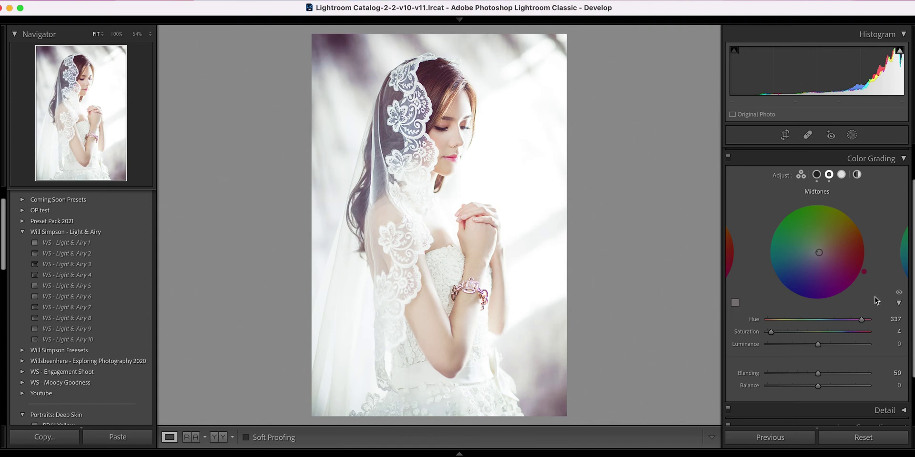
# Step: Set the Highlights colour grading to hue 123 and saturation 7 to finish the colour grading
pyautogui.click(842, 174)
pyautogui.click(899, 319)
pyautogui.write('123')
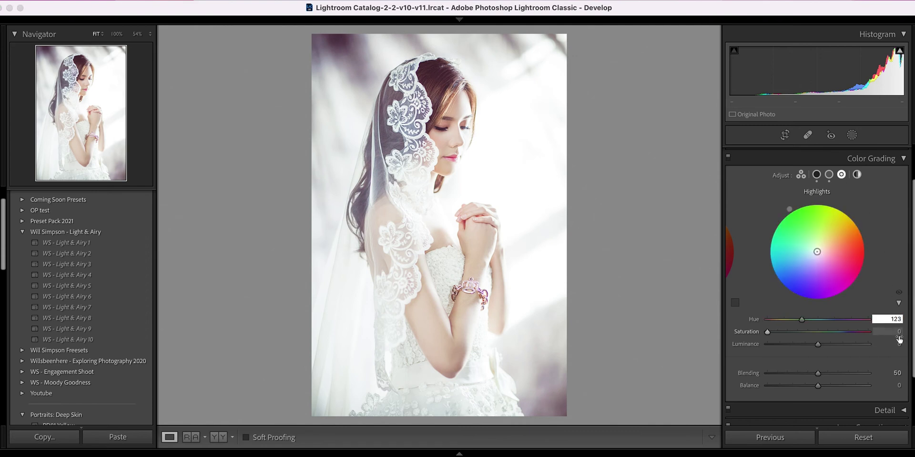
pyautogui.press('Tab')
pyautogui.write('7')
pyautogui.press('Return')
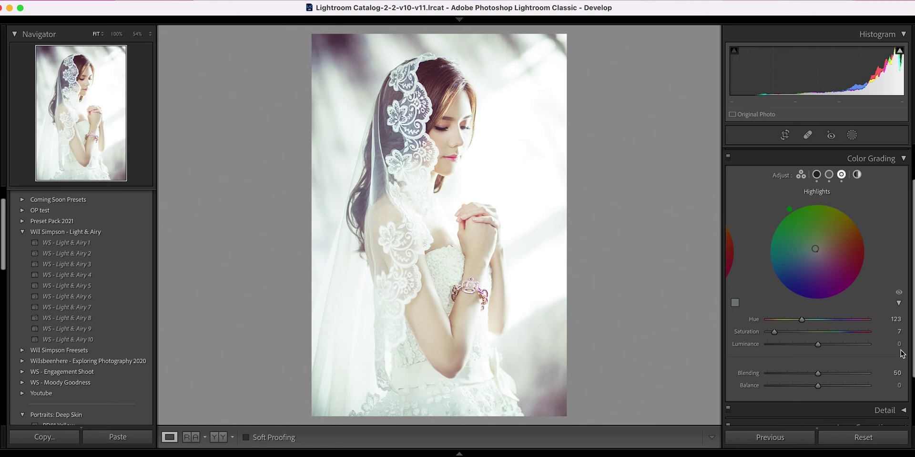
pyautogui.click(904, 160)
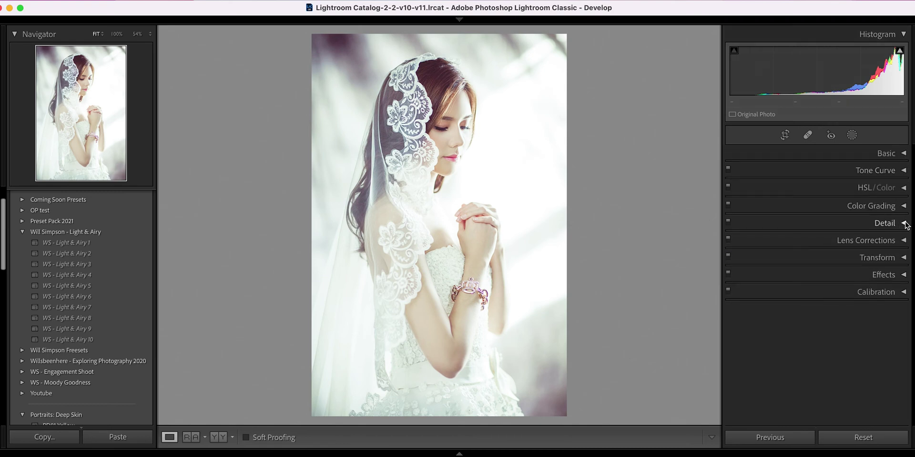
# Step: Set the sharpening amount to 40 and its masking to 59 in the Detail adjustments
pyautogui.click(899, 225)
pyautogui.moveTo(782, 253); pyautogui.dragTo(794, 252)
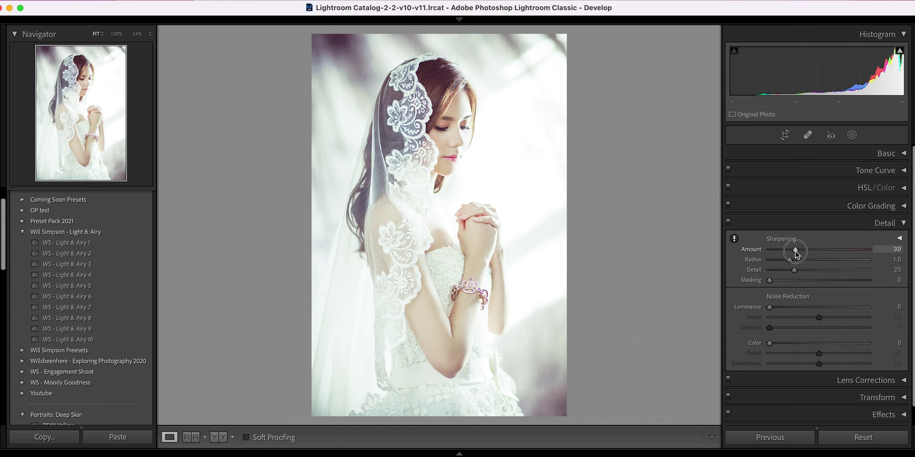
pyautogui.moveTo(796, 254); pyautogui.dragTo(797, 254)
pyautogui.keyDown('alt'); pyautogui.click(769, 281); pyautogui.keyUp('alt')
pyautogui.moveTo(769, 280); pyautogui.dragTo(827, 283)
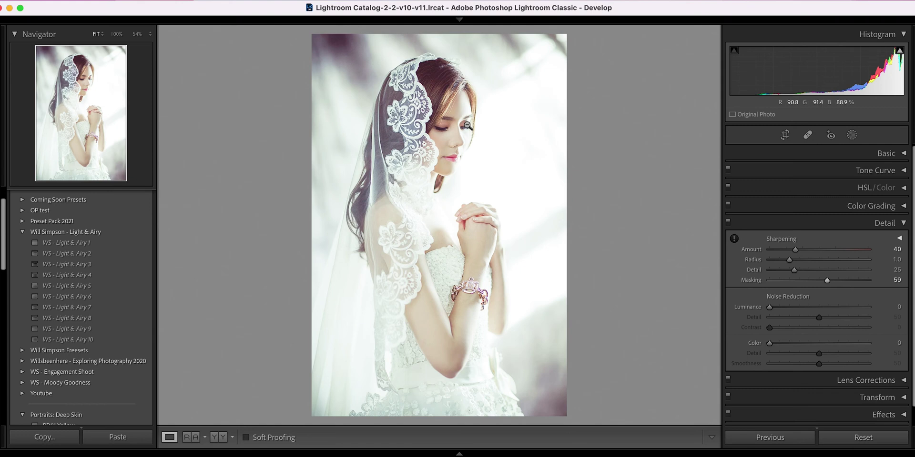
# Step: Raise the Color noise reduction moderately in the Detail adjustments
pyautogui.click(784, 344)
pyautogui.moveTo(785, 345); pyautogui.dragTo(789, 346)
pyautogui.moveTo(790, 347); pyautogui.dragTo(791, 346)
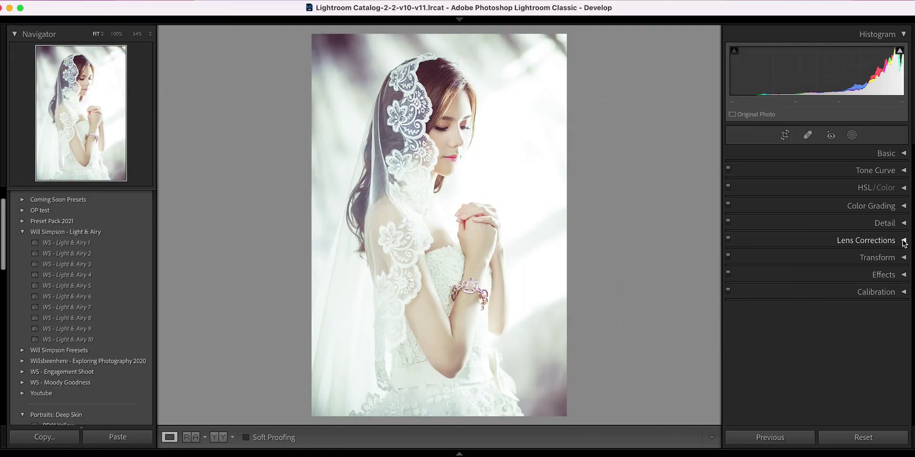
# Step: Brighten the photo's corners with a manual lens vignetting amount of +9
pyautogui.click(903, 240)
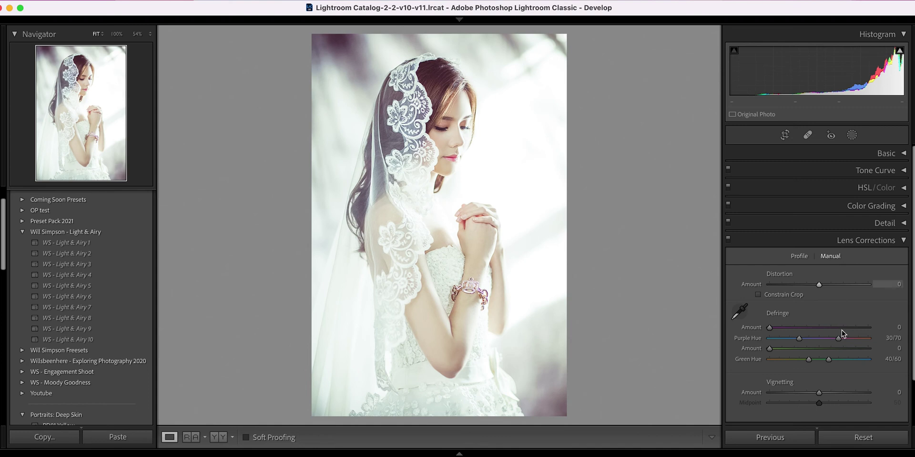
pyautogui.moveTo(819, 396)
pyautogui.mouseDown()
pyautogui.moveTo(832, 395)
pyautogui.moveTo(821, 393)
pyautogui.mouseUp()
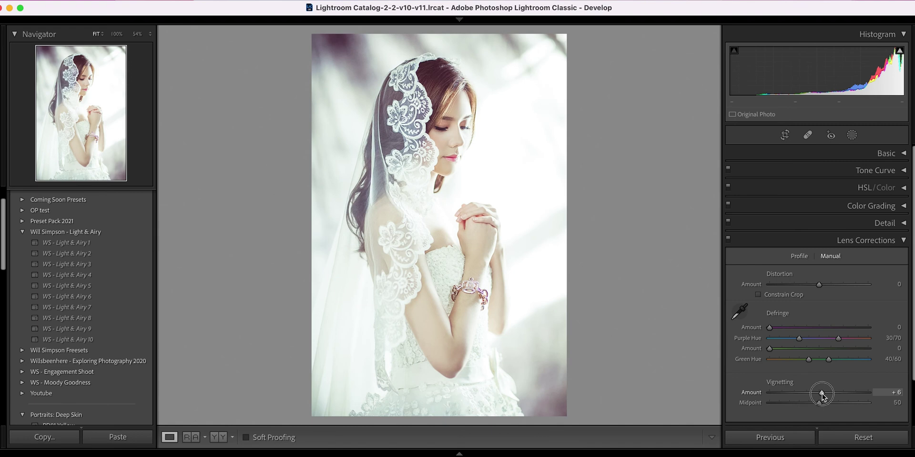
pyautogui.moveTo(823, 396); pyautogui.dragTo(825, 395)
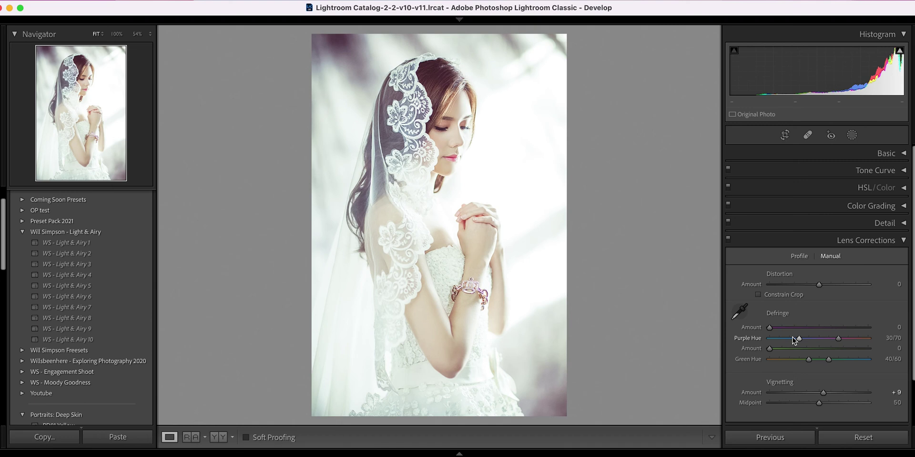
pyautogui.click(897, 241)
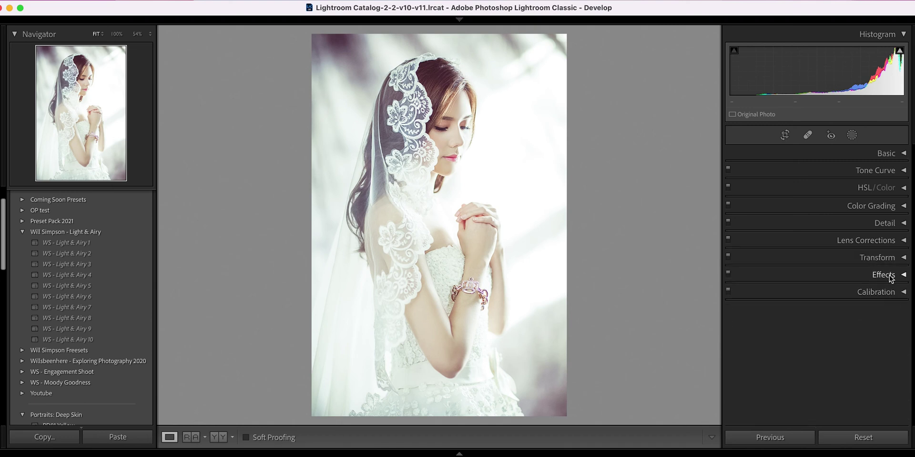
# Step: Try a post-crop vignetting amount of -22, reset it, and compare the portrait with its original version
pyautogui.click(888, 277)
pyautogui.moveTo(819, 312); pyautogui.dragTo(808, 317)
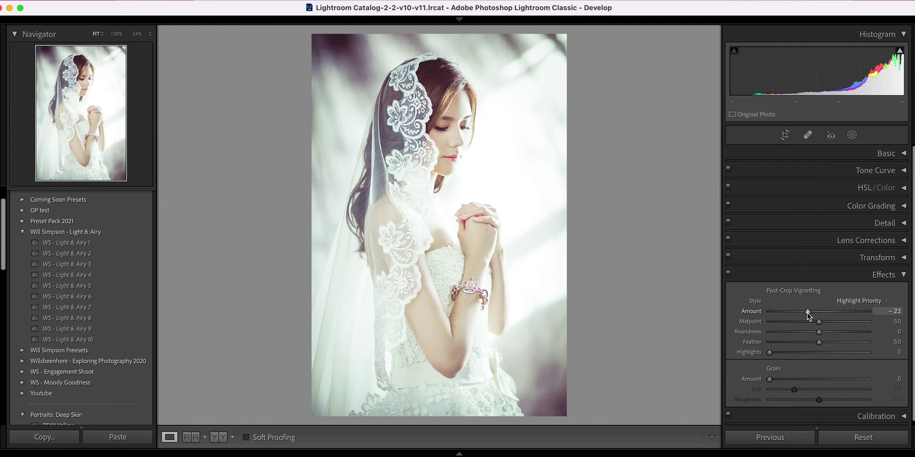
pyautogui.doubleClick(809, 313)
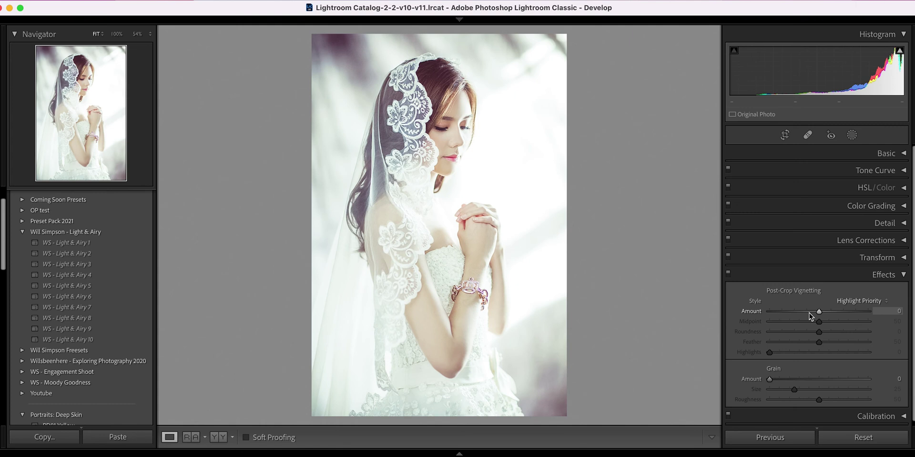
pyautogui.press('\\')
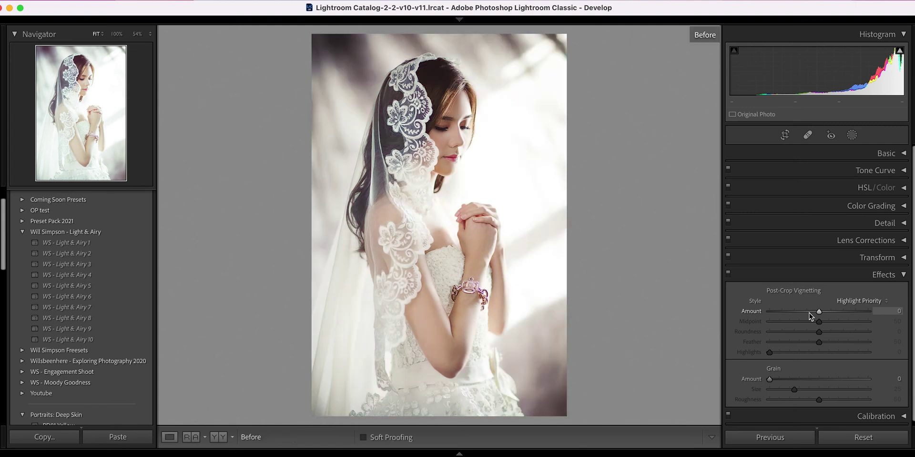
pyautogui.press('\\')
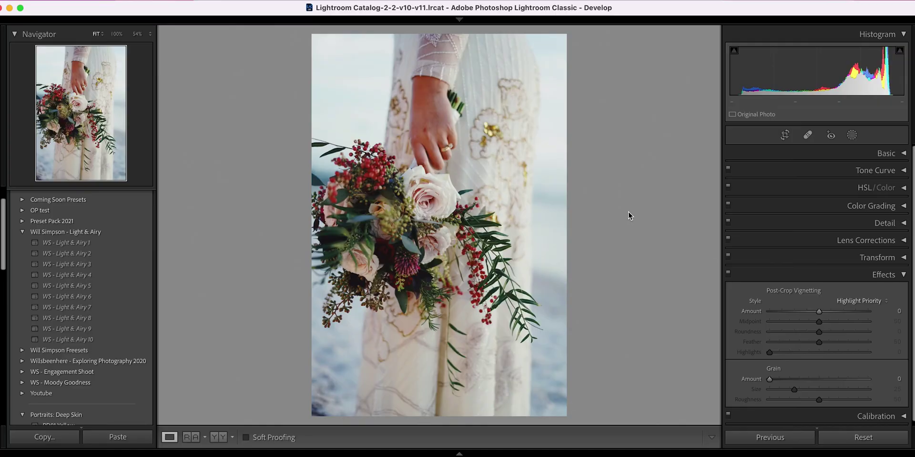
# Step: Apply the WS - Light & Airy 10 preset to the bouquet photo, comparing it with its original, and to the next portrait
pyautogui.click(106, 341)
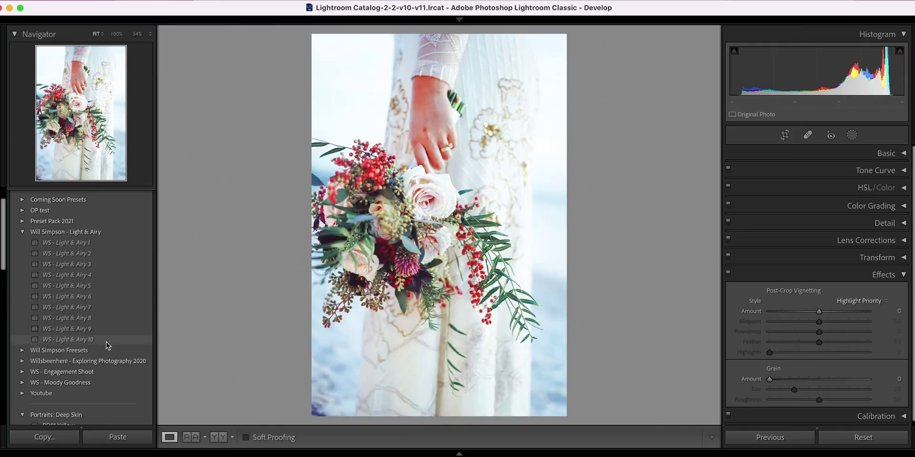
pyautogui.click(106, 341)
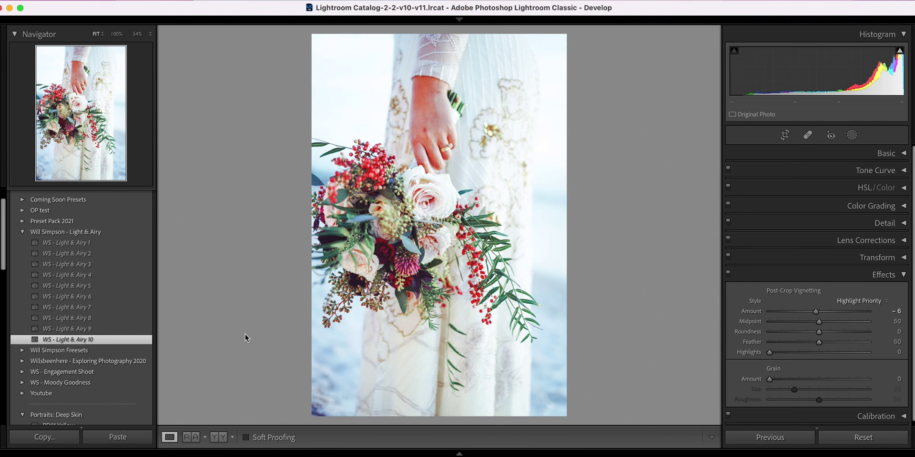
pyautogui.press('\\')
pyautogui.press('\\')
pyautogui.press('Right')
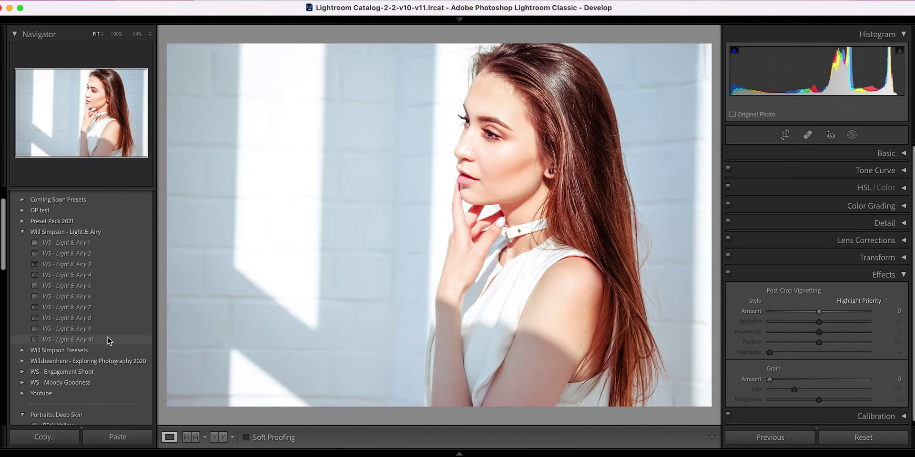
pyautogui.click(107, 340)
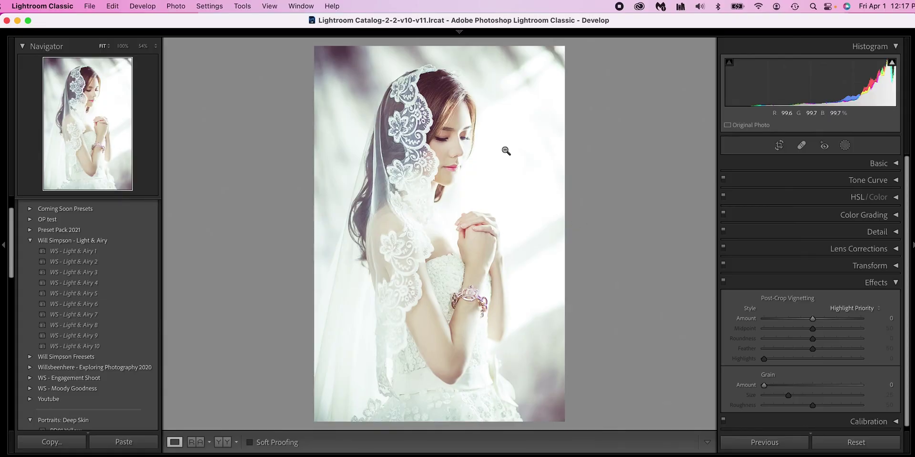
# Step: Start a new develop preset from the bridal portrait's settings and assign it to the existing Light & Airy group
pyautogui.click(879, 163)
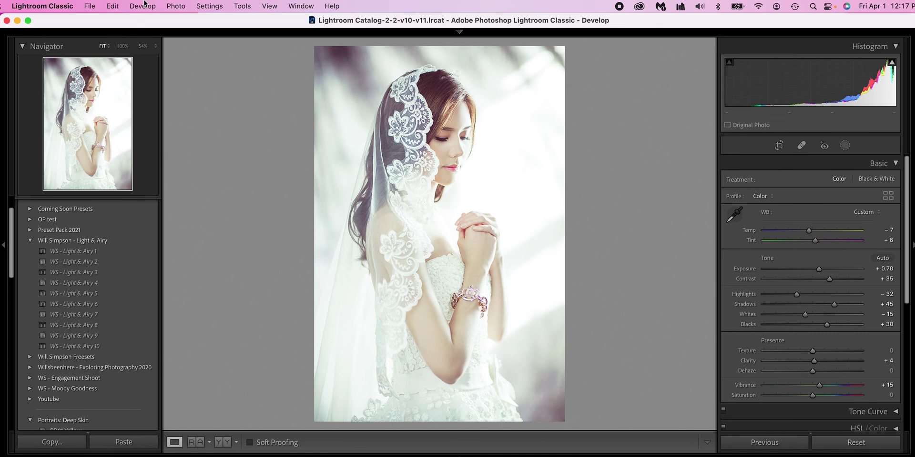
pyautogui.click(144, 6)
pyautogui.click(152, 34)
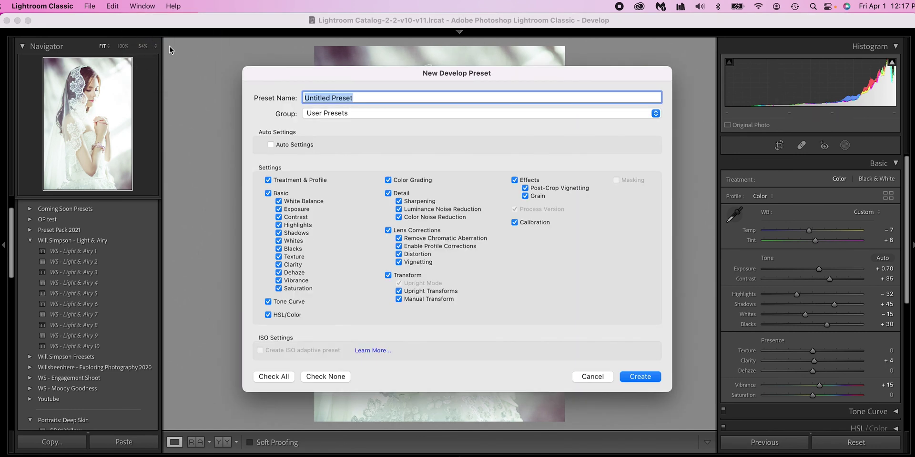
pyautogui.click(375, 119)
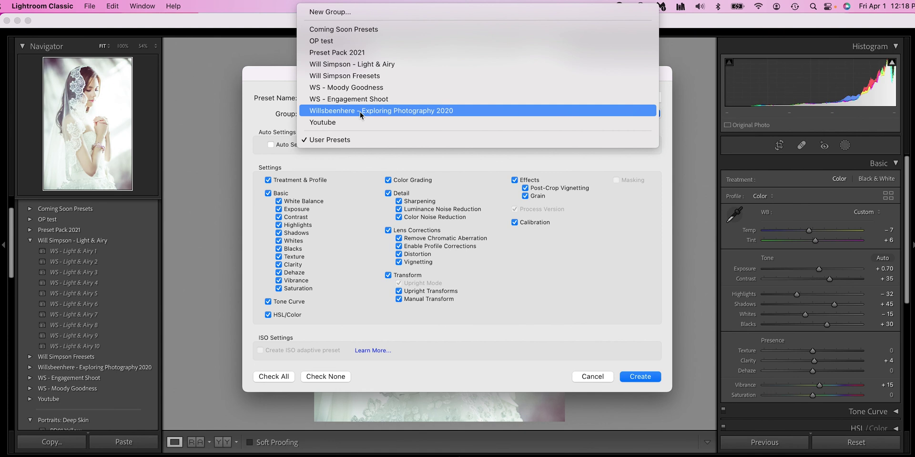
pyautogui.click(354, 63)
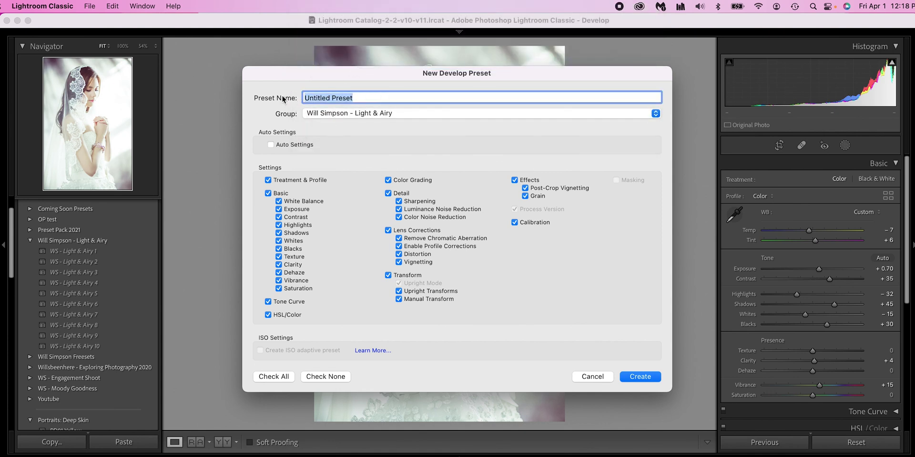
# Step: Name the new preset Light and Airy 10 and cancel its creation
pyautogui.write('Light and')
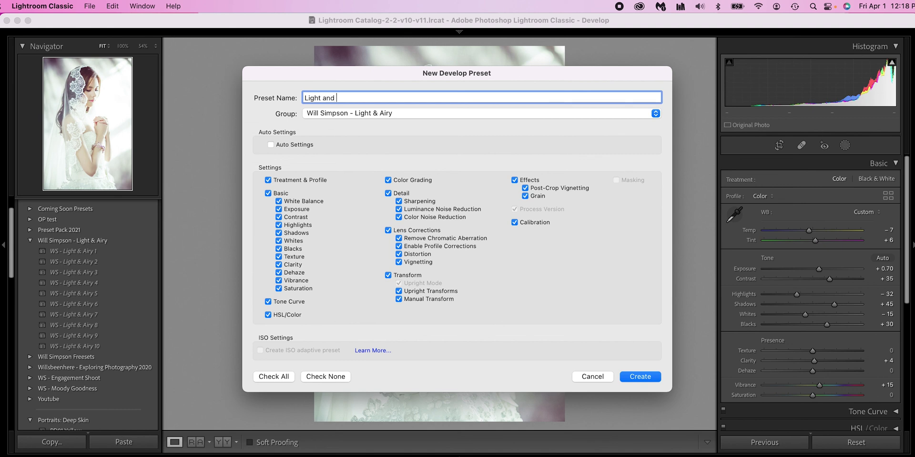
pyautogui.write(' Airt')
pyautogui.press('BackSpace')
pyautogui.press('BackSpace')
pyautogui.write('y 10')
pyautogui.click(584, 377)
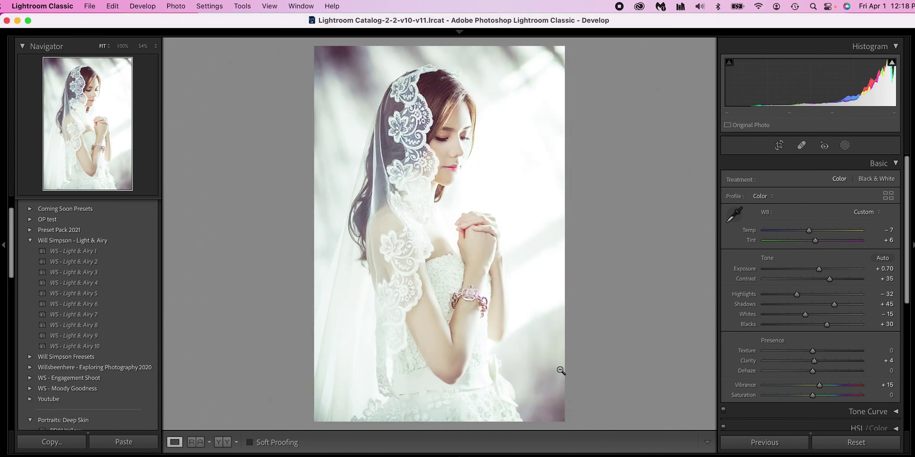